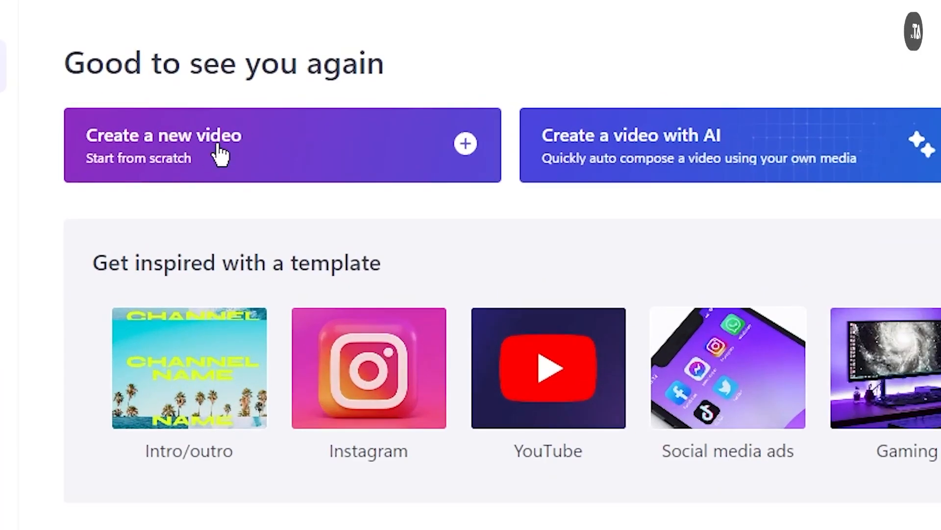
# - Start a blank video project and load the text-to-speech generator from Record & create
pyautogui.click(221, 153)
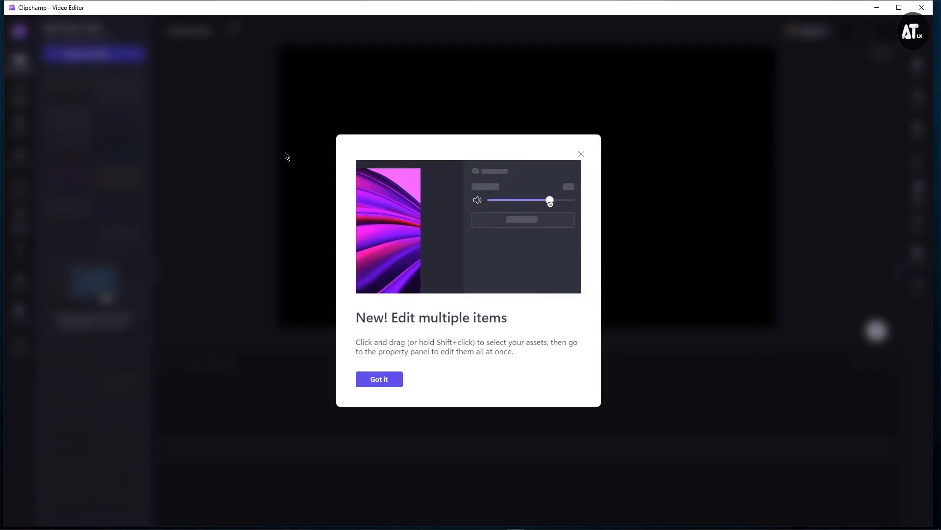
pyautogui.click(403, 379)
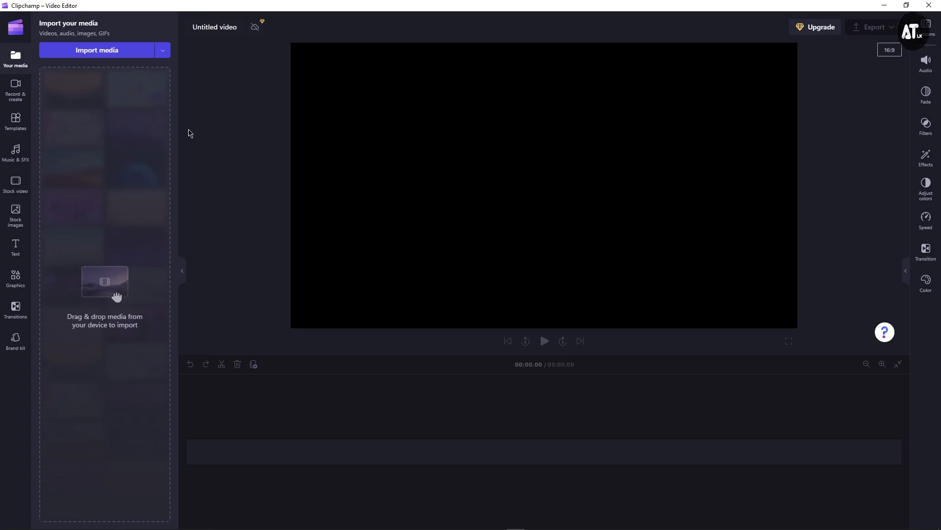
pyautogui.click(16, 88)
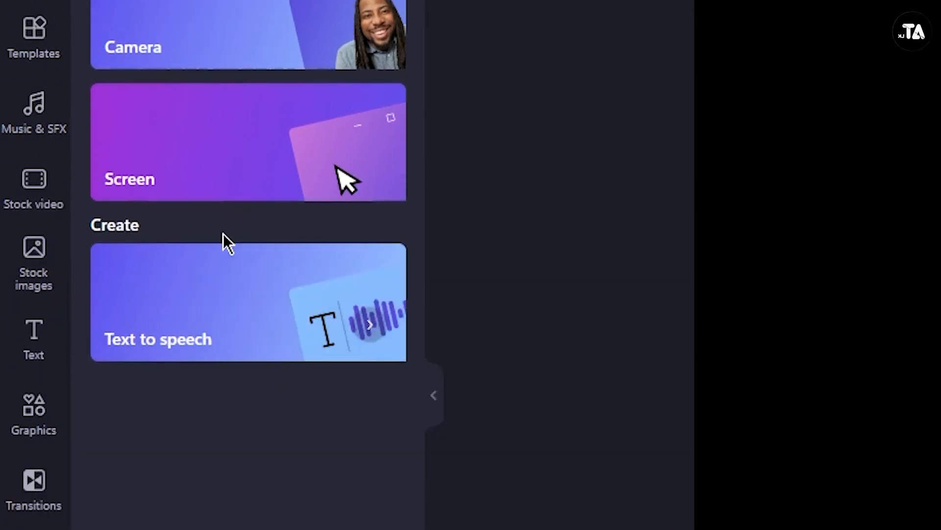
pyautogui.click(247, 298)
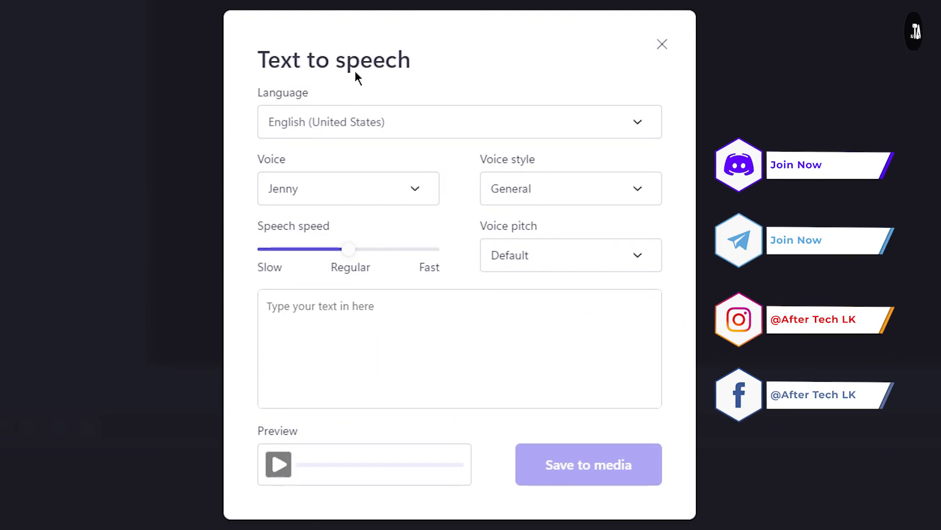
pyautogui.click(500, 130)
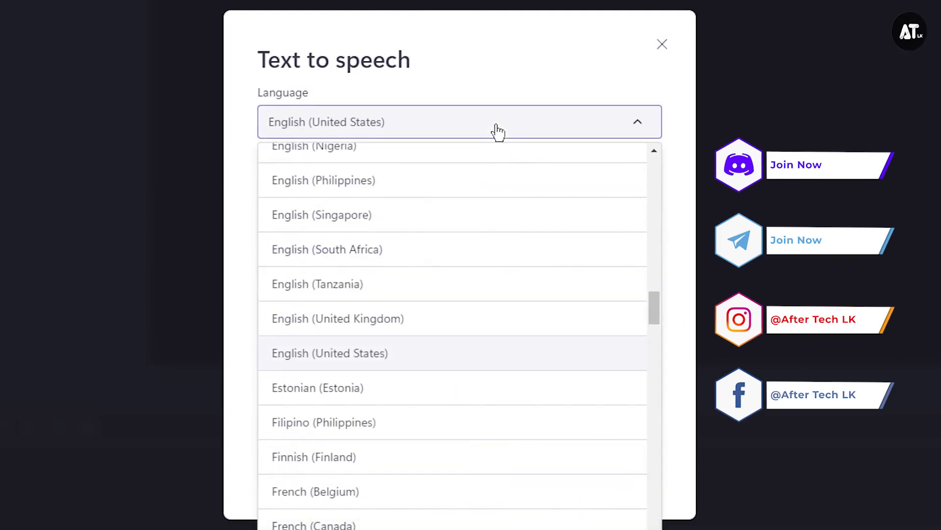
pyautogui.click(371, 125)
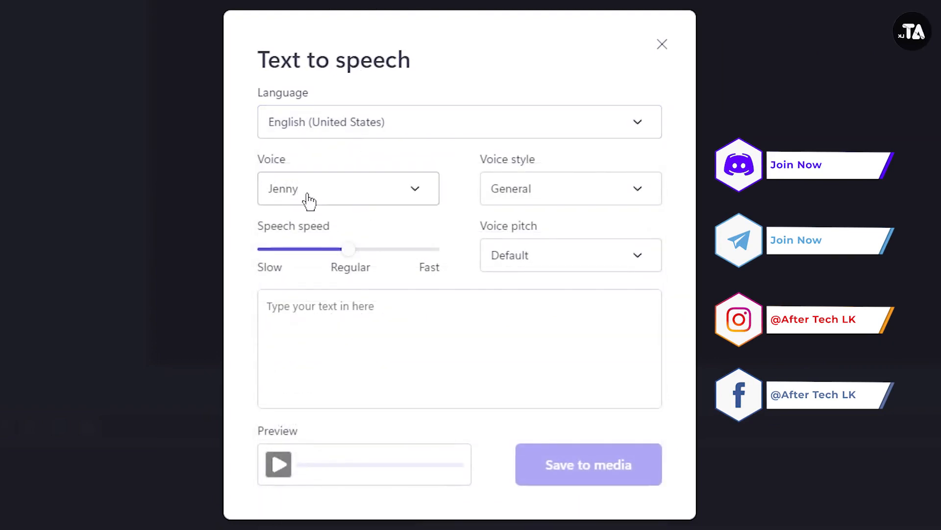
pyautogui.click(304, 188)
pyautogui.scroll(-2, 353, 368)
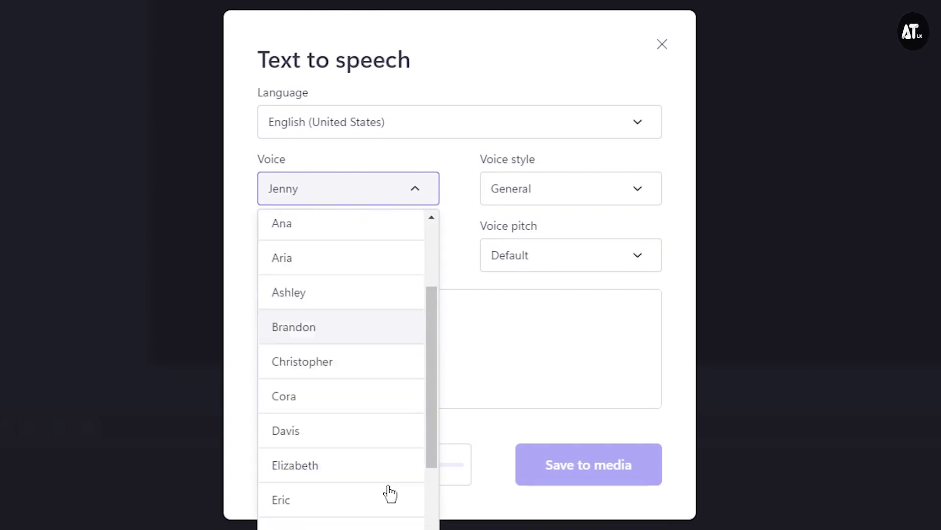
pyautogui.scroll(-2, 390, 493)
pyautogui.scroll(-2, 324, 412)
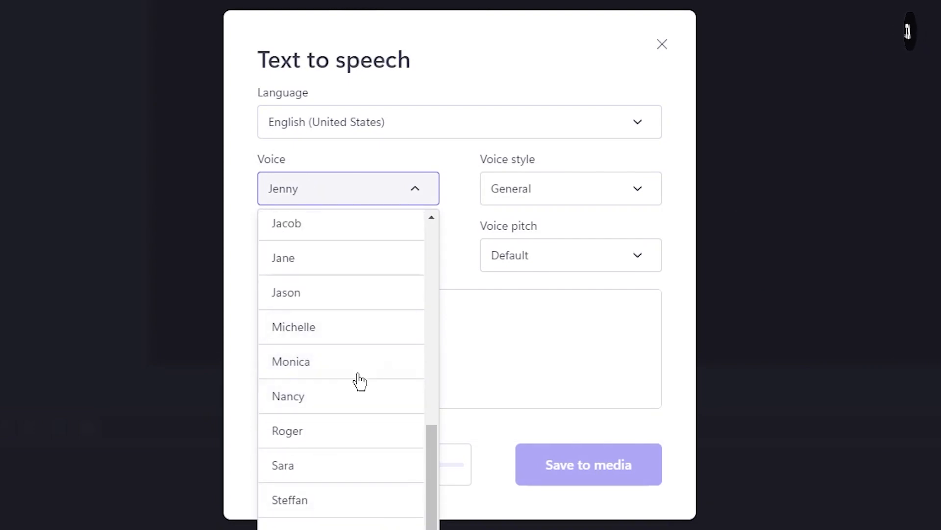
pyautogui.scroll(3, 339, 471)
pyautogui.scroll(3, 368, 309)
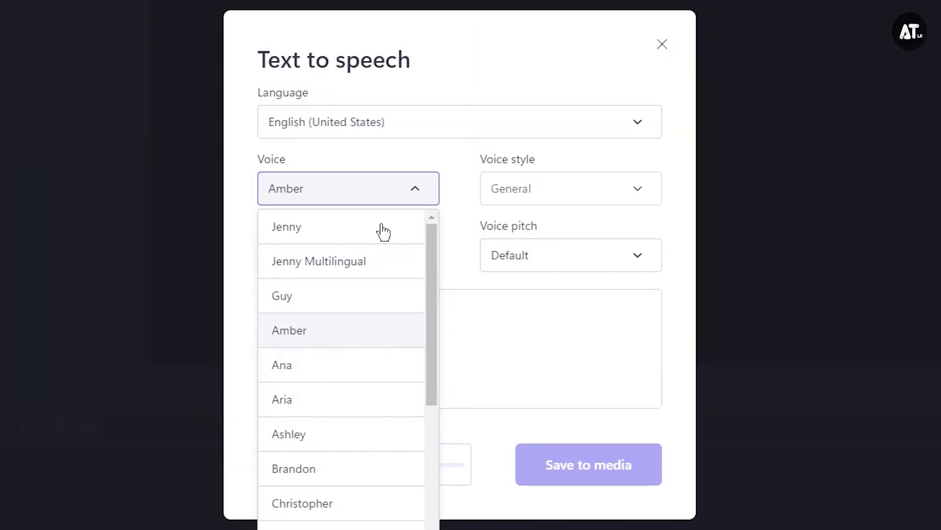
pyautogui.click(305, 225)
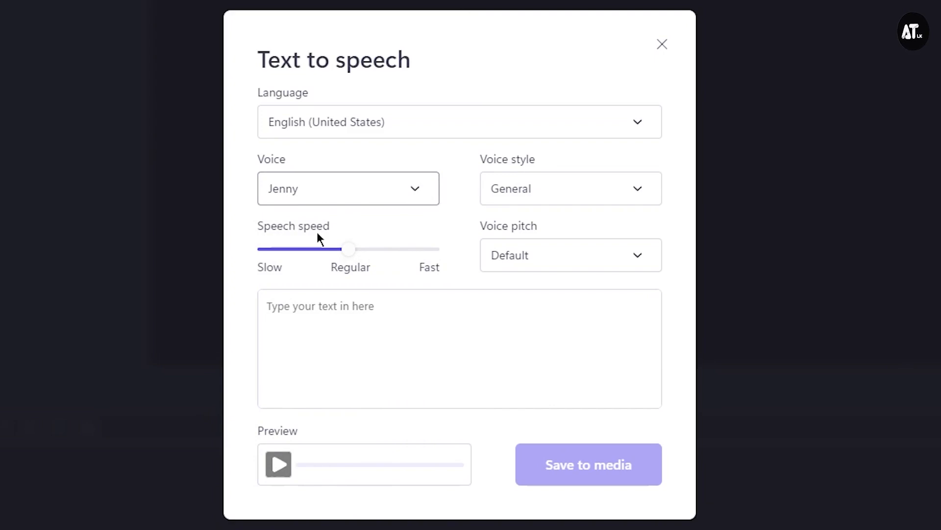
pyautogui.click(508, 189)
pyautogui.scroll(-1, 589, 456)
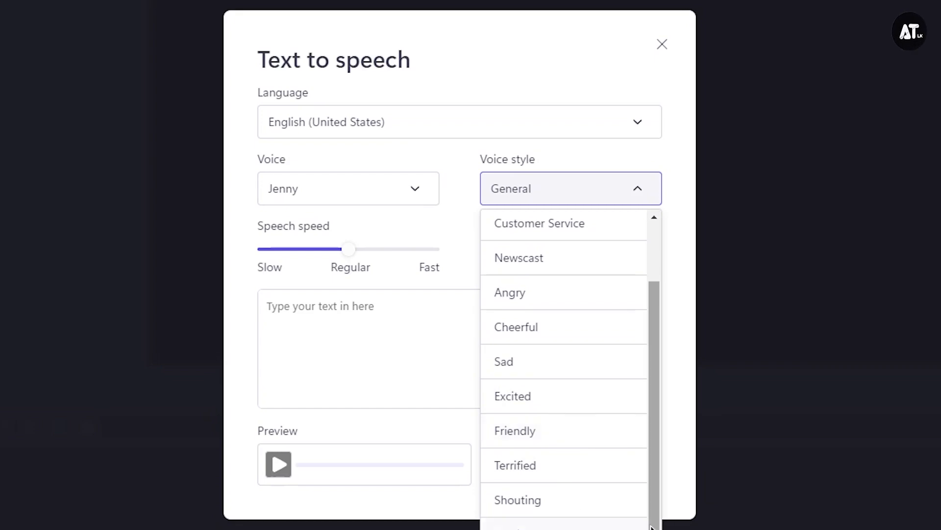
pyautogui.scroll(1, 603, 472)
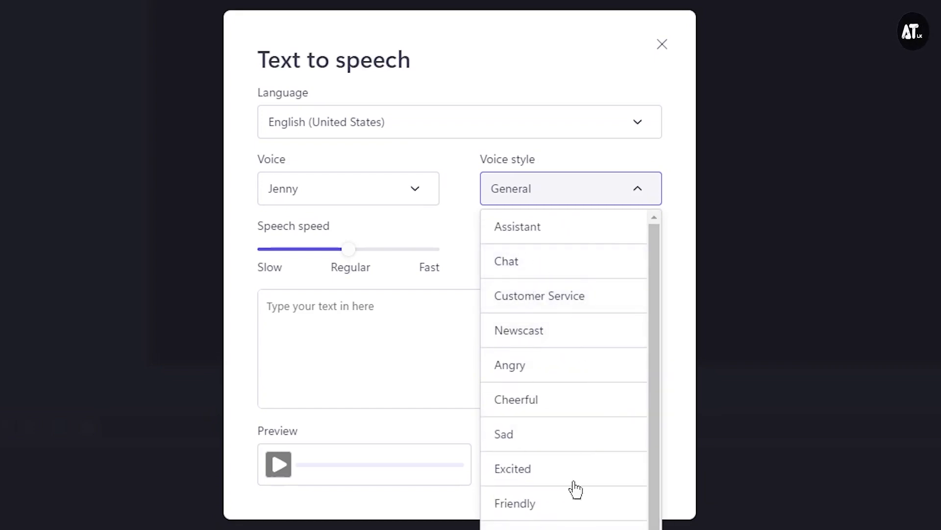
pyautogui.scroll(-2, 574, 486)
pyautogui.click(430, 229)
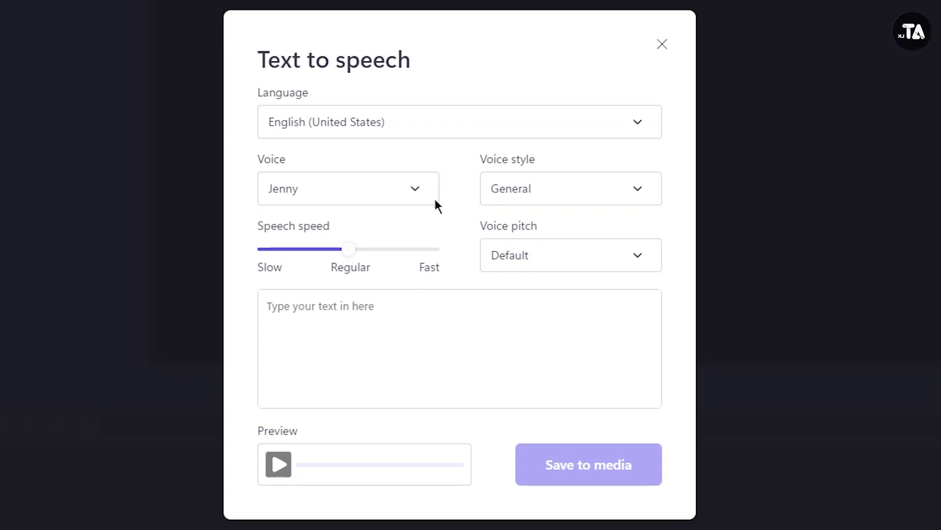
pyautogui.click(574, 262)
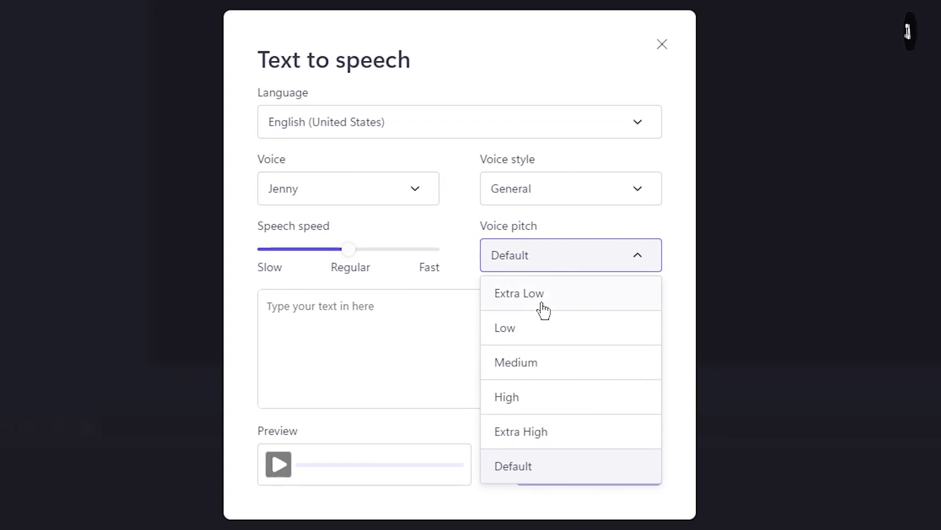
pyautogui.click(528, 263)
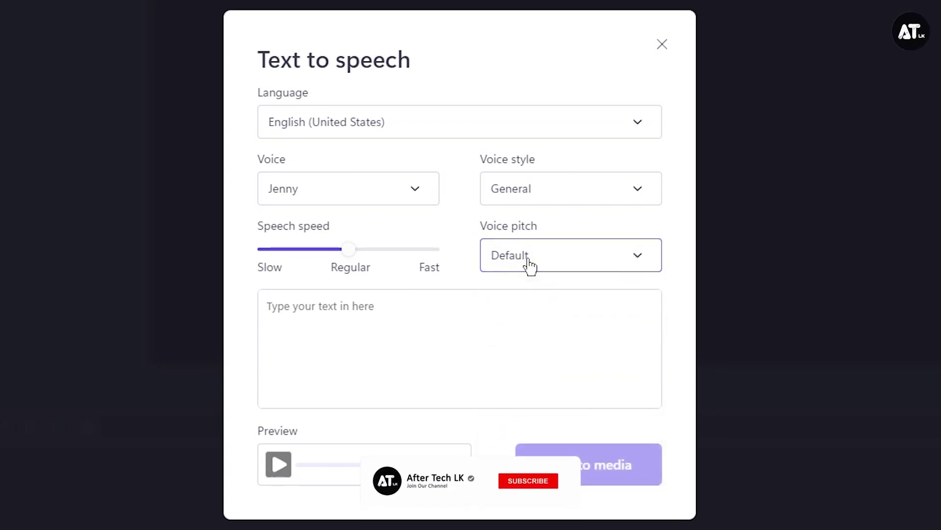
# - Paste the test message paragraph into the text box, leaving Jenny as the voice
pyautogui.click(282, 313)
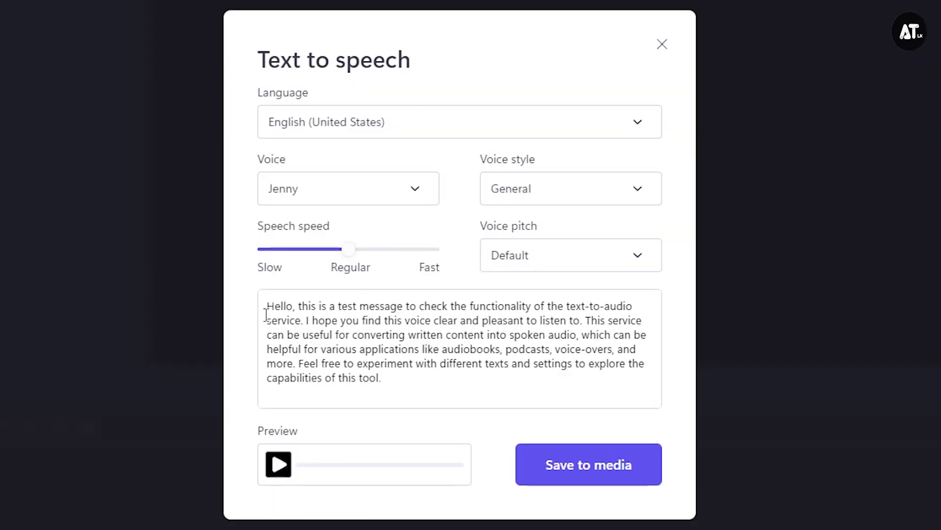
pyautogui.moveTo(267, 306); pyautogui.dragTo(392, 361)
pyautogui.click(337, 378)
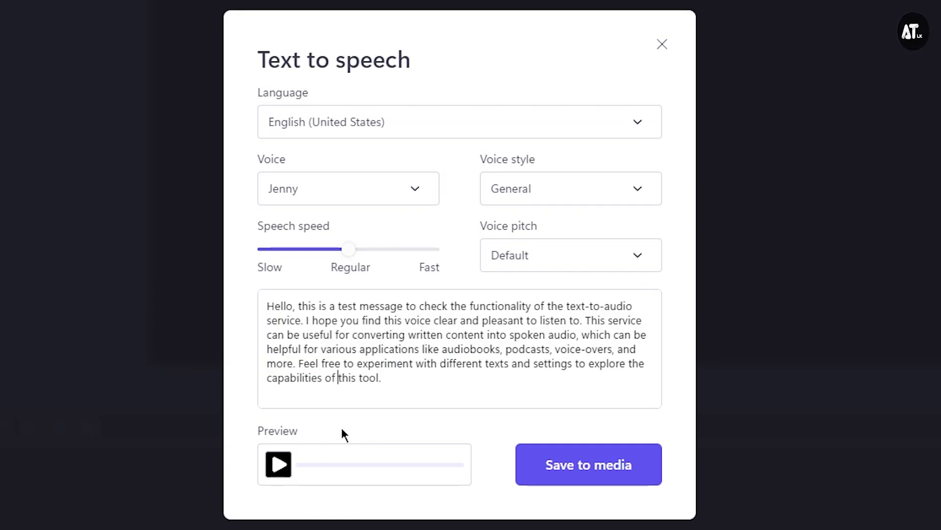
pyautogui.click(301, 189)
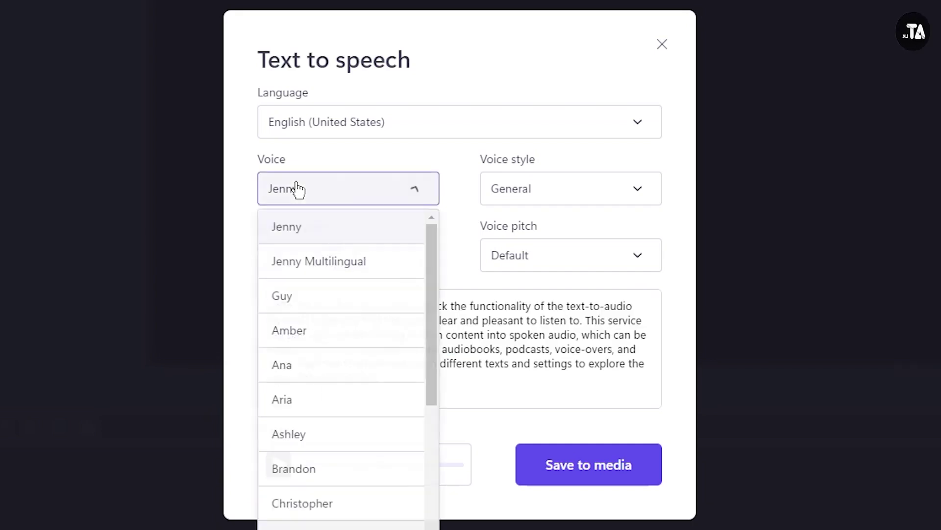
pyautogui.click(302, 242)
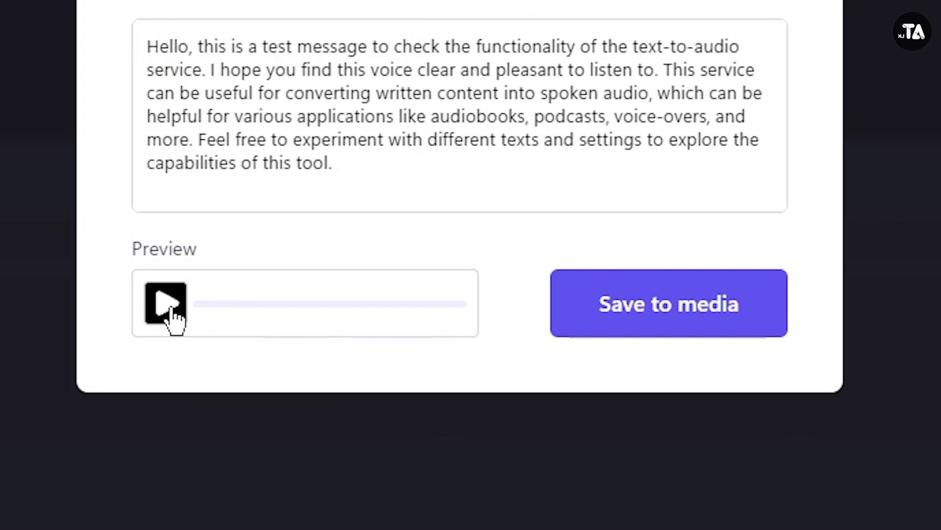
# - Preview the Jenny narration of the paragraph and bring up the voice list to change it
pyautogui.click(165, 305)
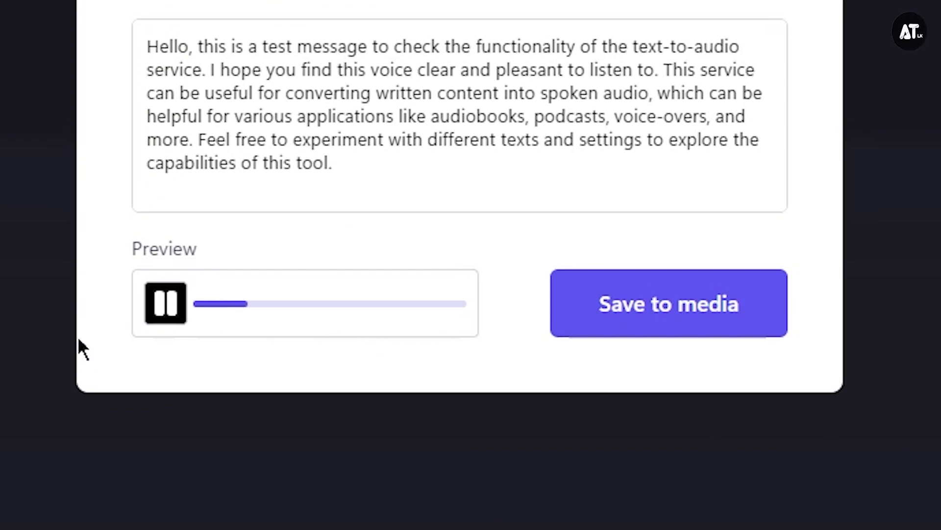
pyautogui.click(160, 315)
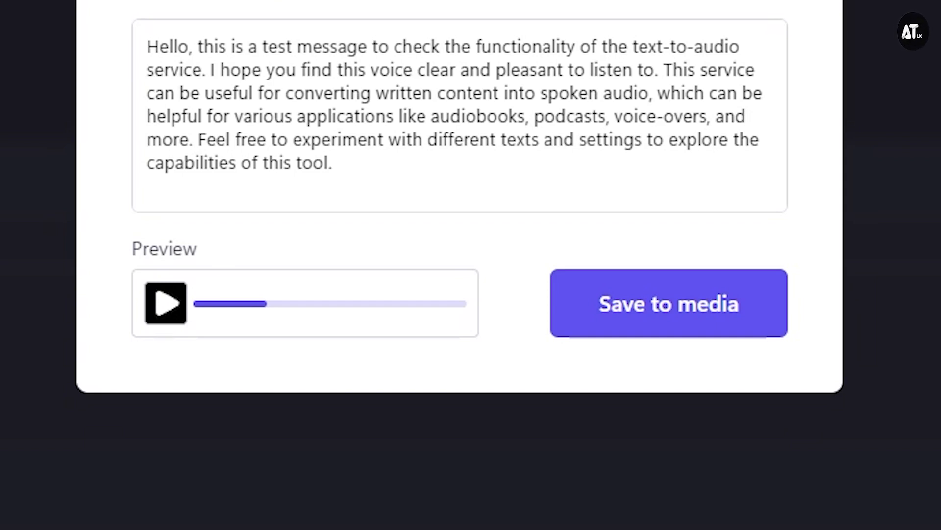
pyautogui.moveTo(145, 48); pyautogui.dragTo(361, 152)
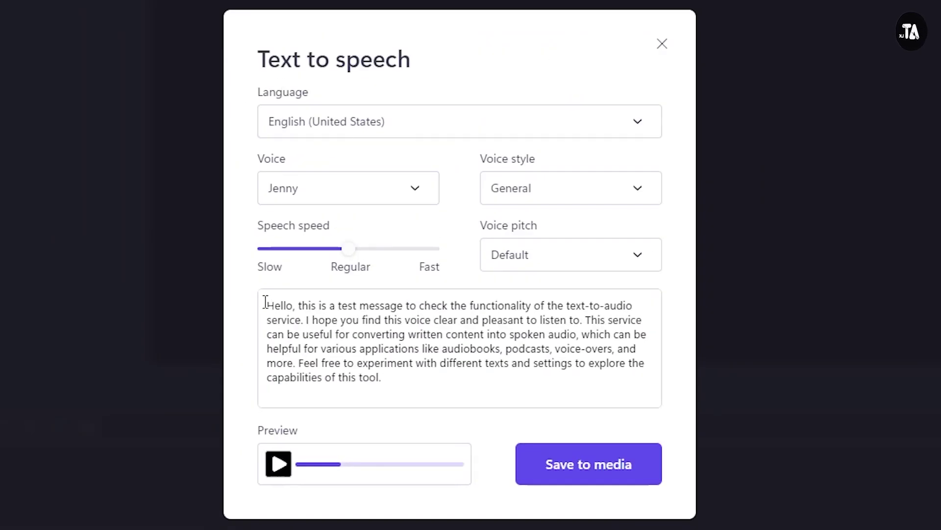
pyautogui.moveTo(267, 305); pyautogui.dragTo(392, 305)
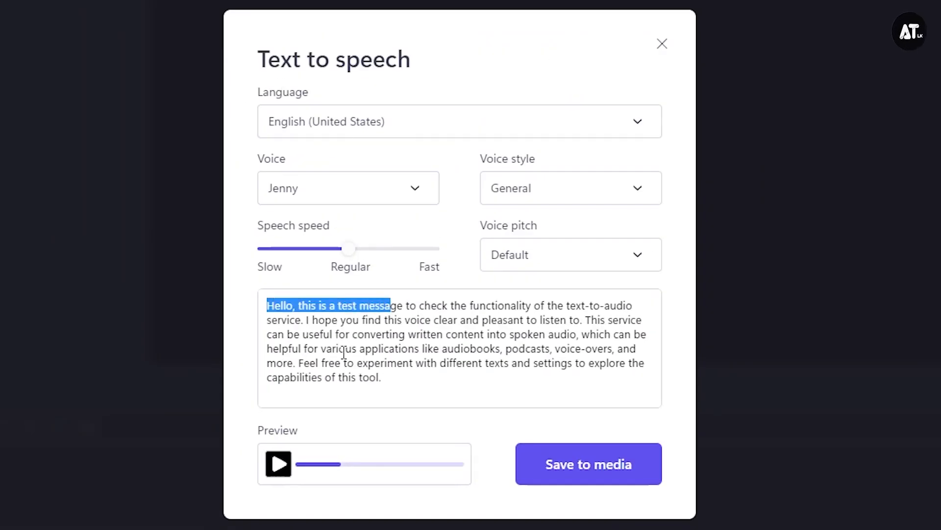
pyautogui.click(344, 350)
pyautogui.click(328, 189)
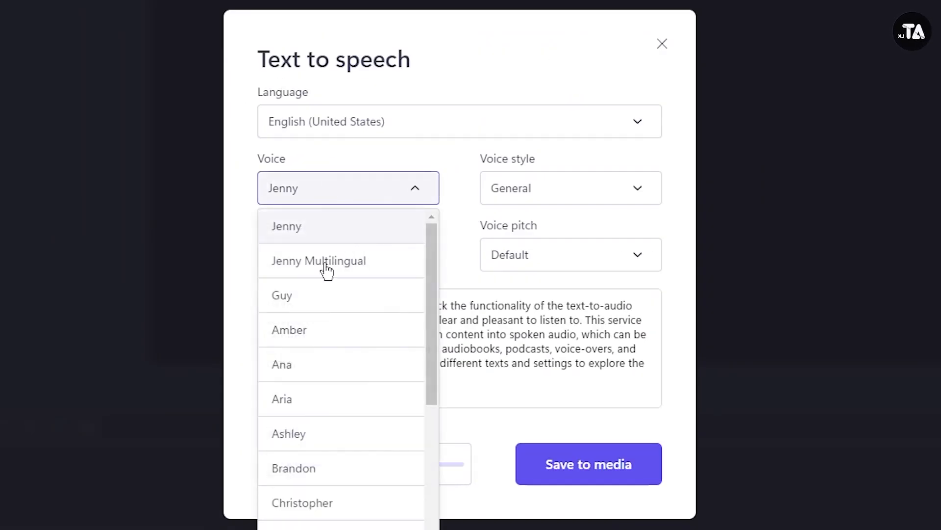
pyautogui.scroll(-4, 344, 447)
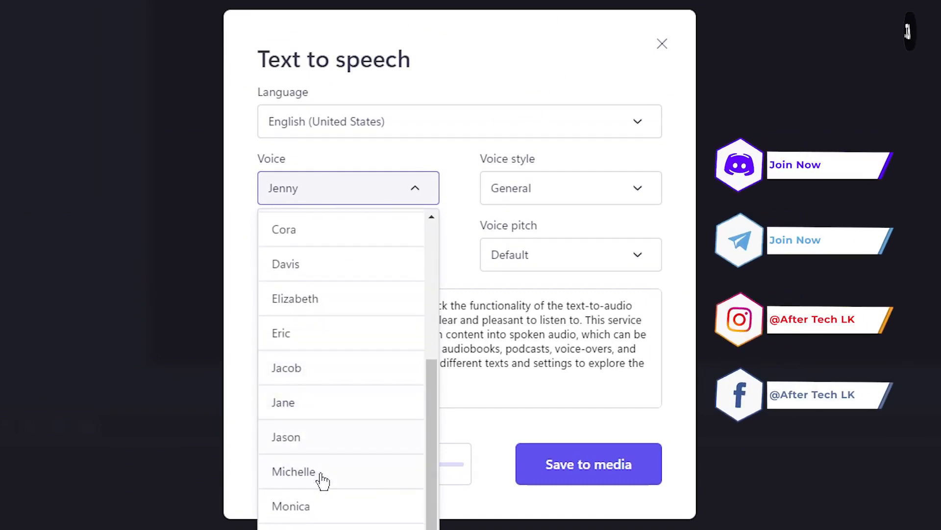
pyautogui.scroll(-4, 324, 471)
pyautogui.scroll(8, 324, 500)
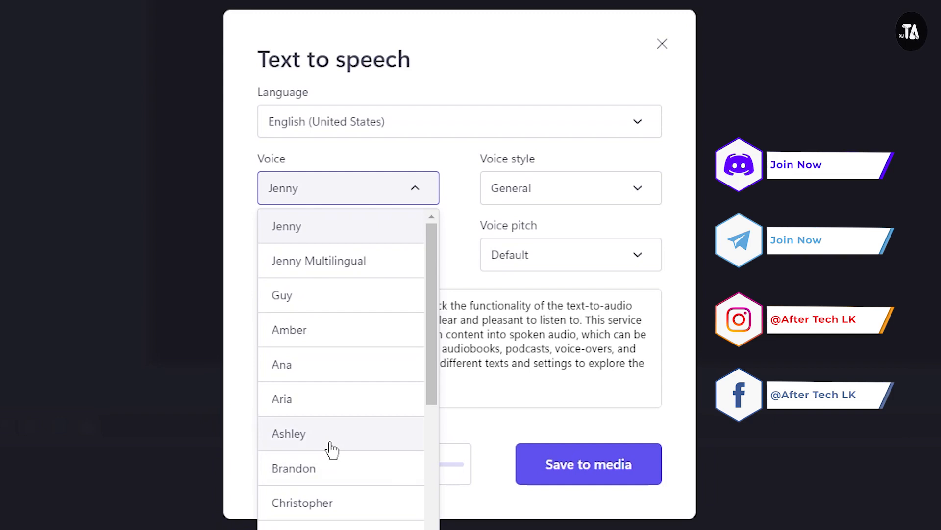
pyautogui.scroll(-1, 340, 443)
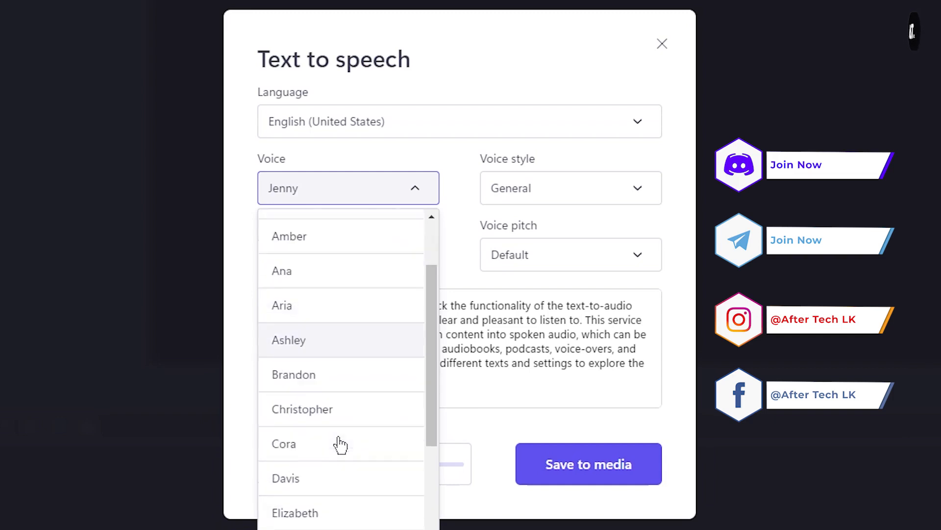
pyautogui.scroll(-1, 323, 452)
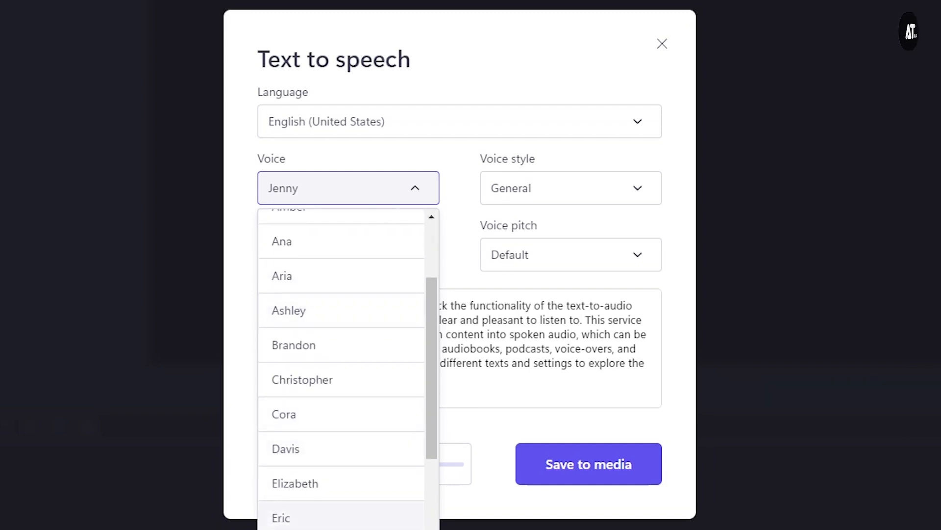
pyautogui.scroll(-2, 324, 453)
# - Select Jacob as the narration voice and preview how it sounds
pyautogui.click(295, 430)
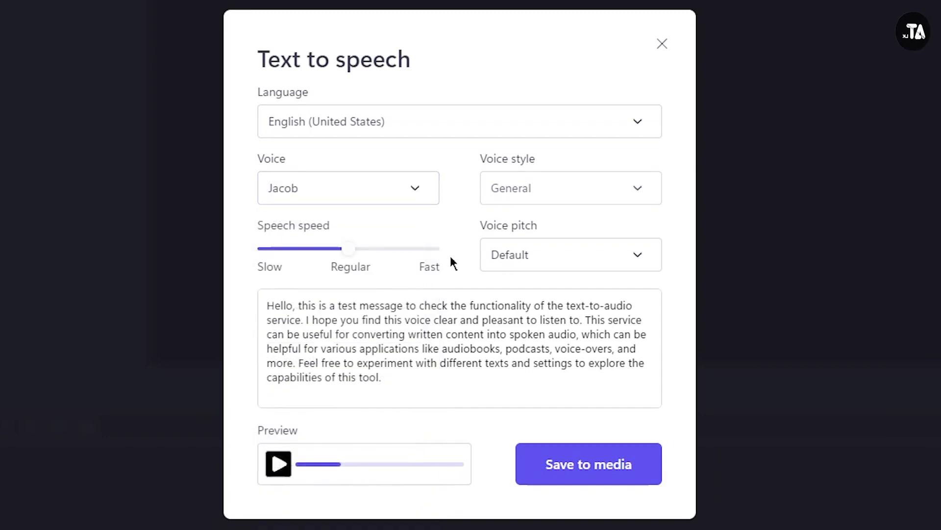
pyautogui.click(279, 464)
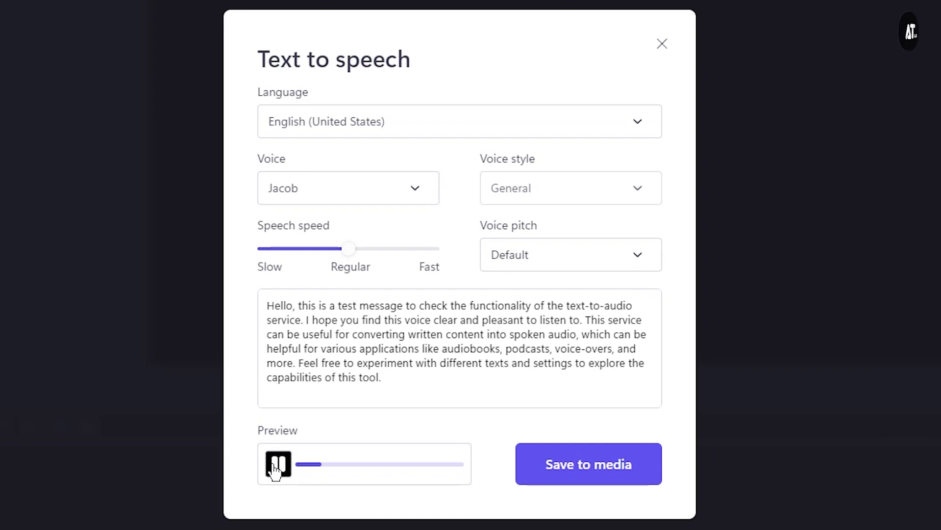
pyautogui.click(278, 465)
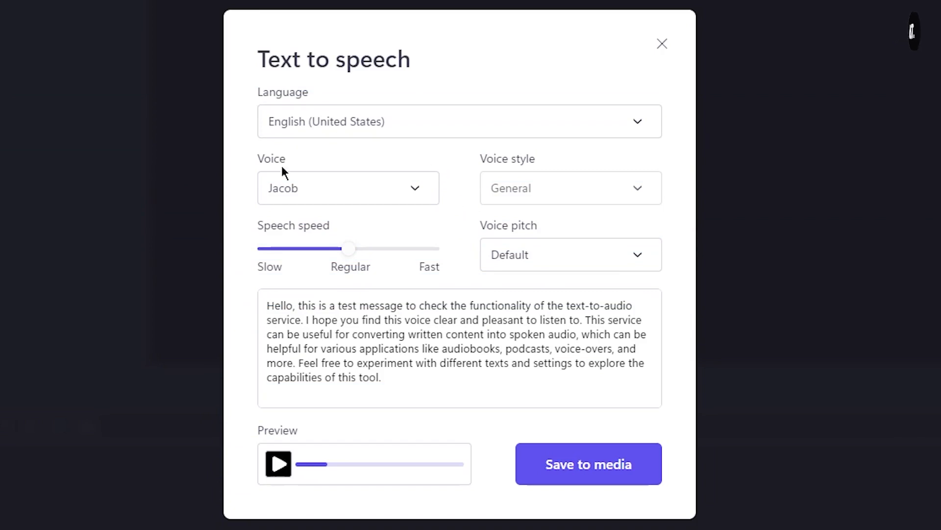
# - Review the voice and pitch choices, keeping Jacob and Default pitch, then reopen the voice list
pyautogui.click(369, 195)
pyautogui.click(269, 190)
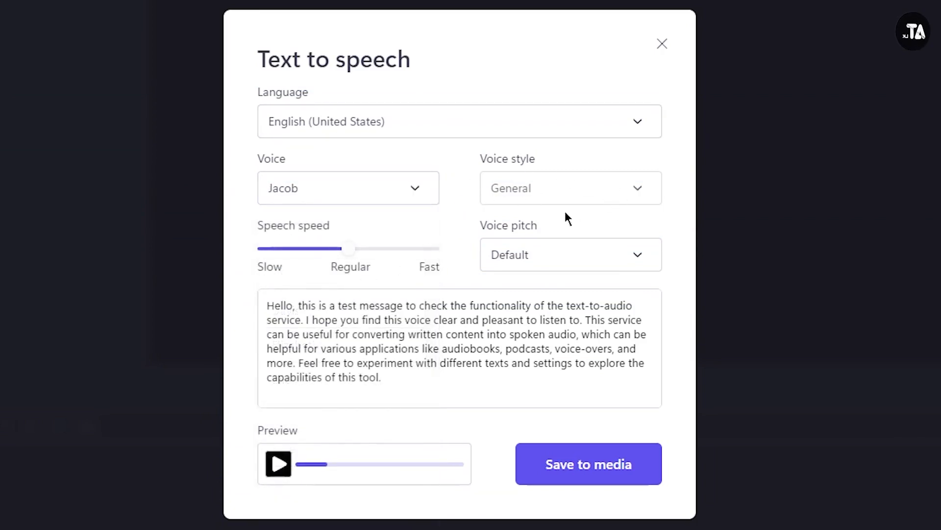
pyautogui.click(376, 193)
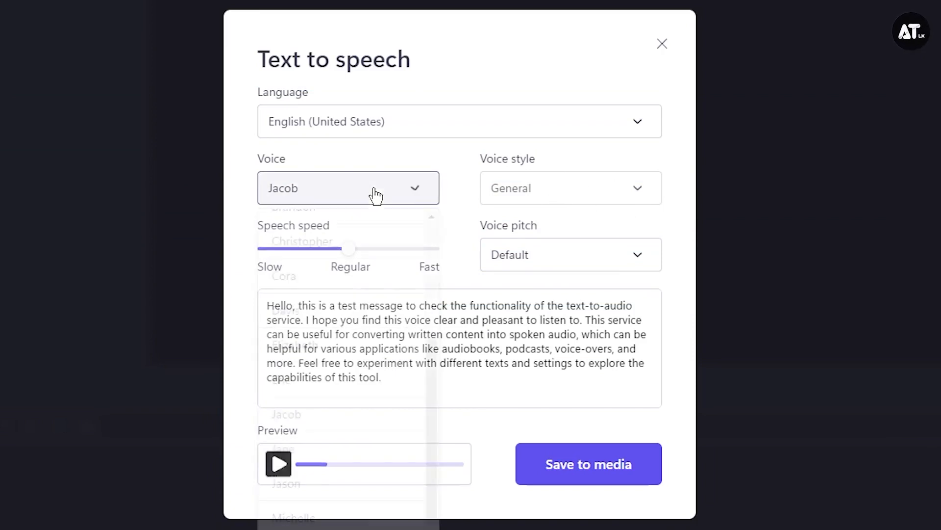
pyautogui.click(368, 189)
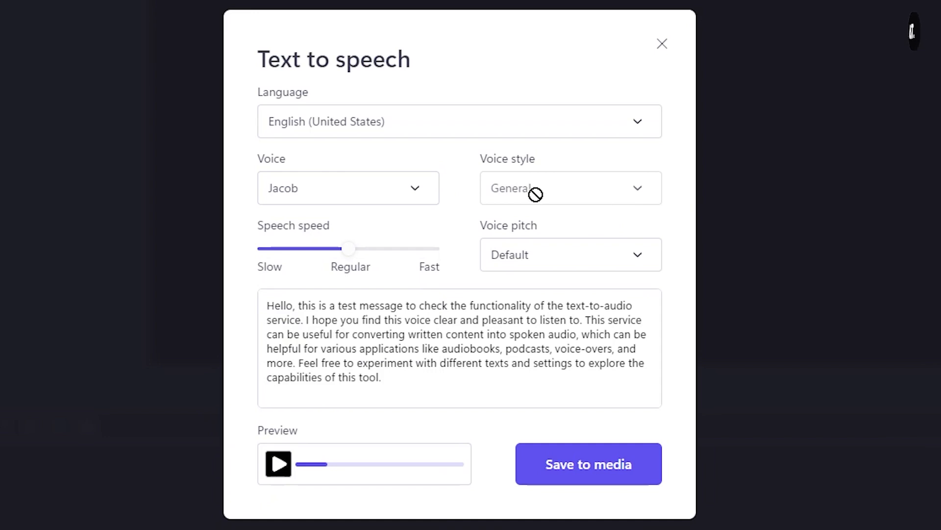
pyautogui.click(549, 254)
pyautogui.click(522, 258)
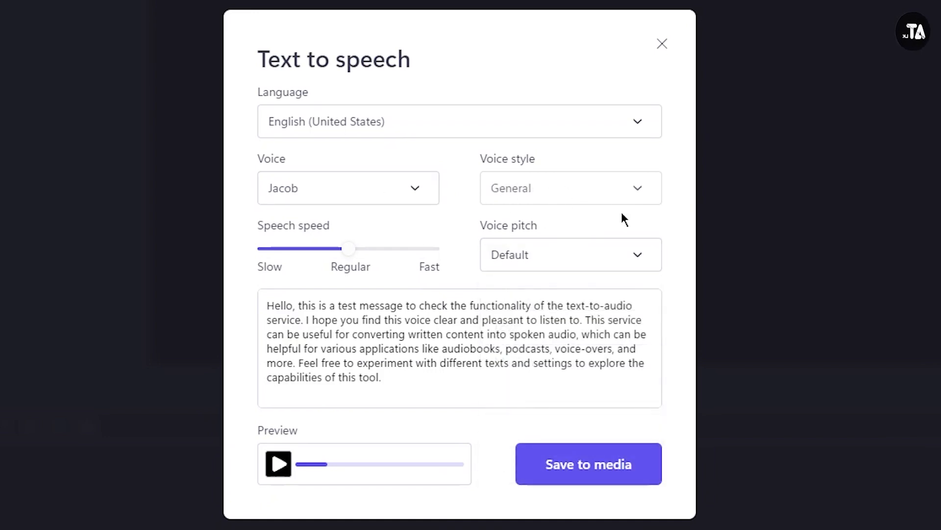
pyautogui.click(415, 193)
pyautogui.scroll(4, 316, 441)
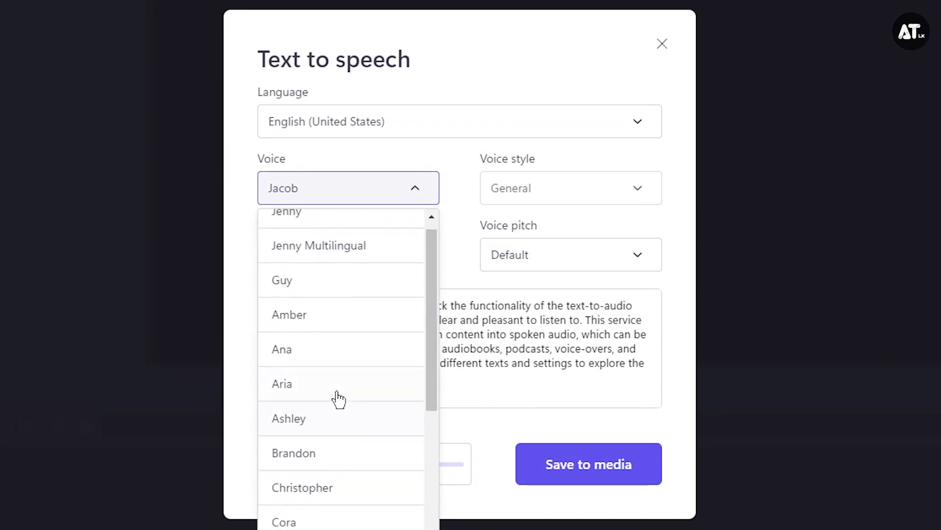
pyautogui.scroll(2, 339, 399)
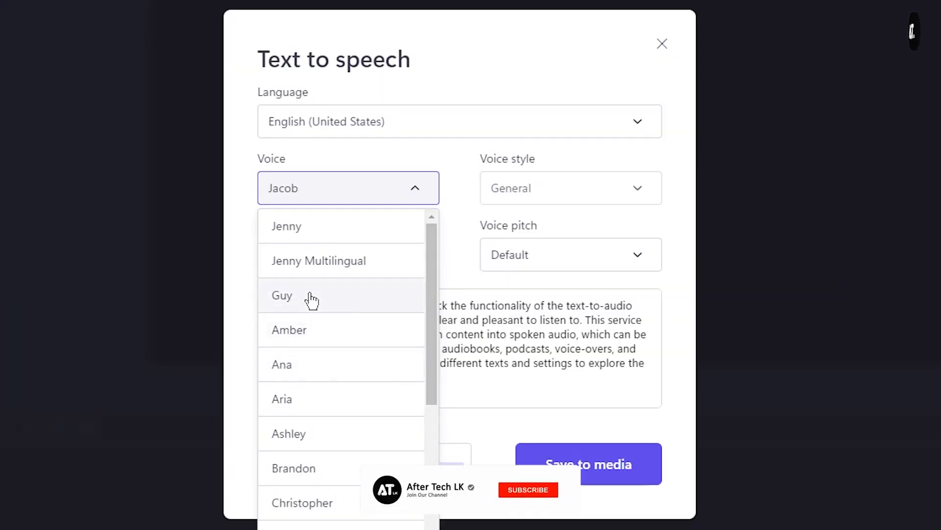
# - Switch the voice to Guy in the Excited style and preview the narration
pyautogui.click(304, 299)
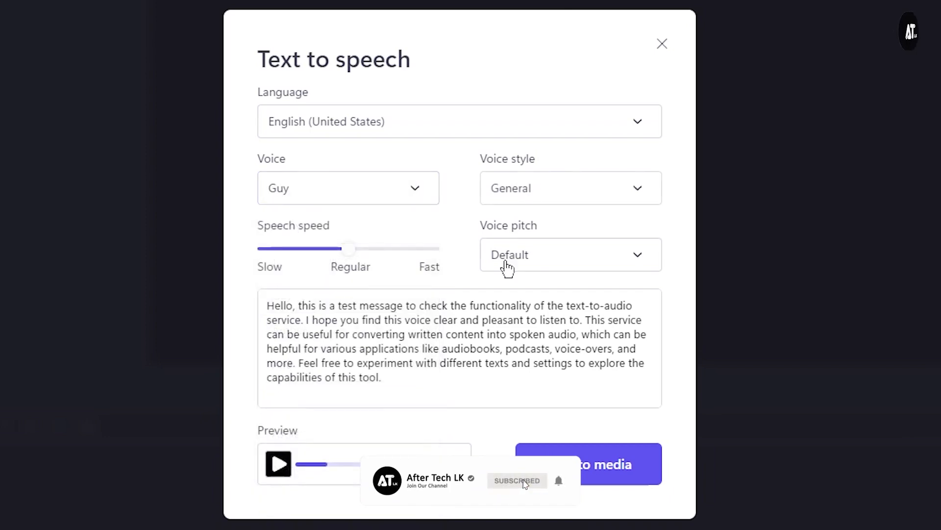
pyautogui.click(541, 187)
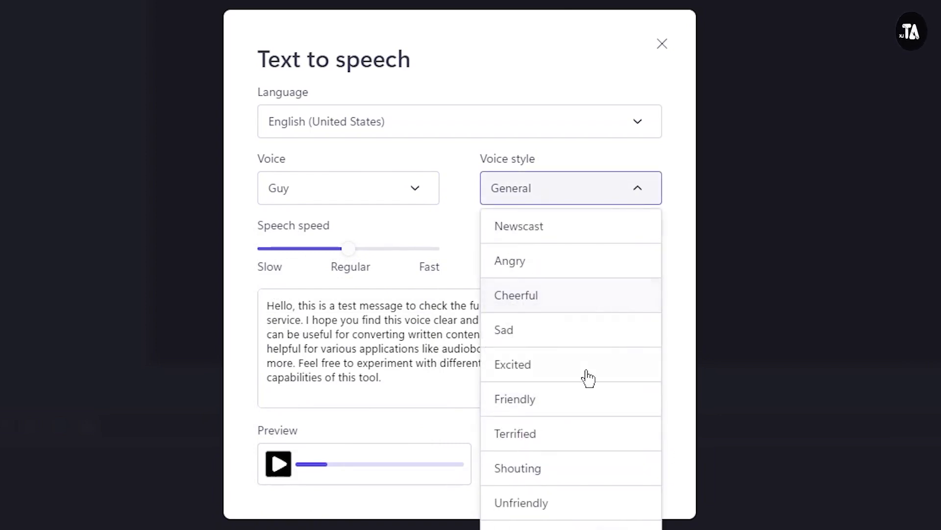
pyautogui.click(526, 372)
pyautogui.click(278, 463)
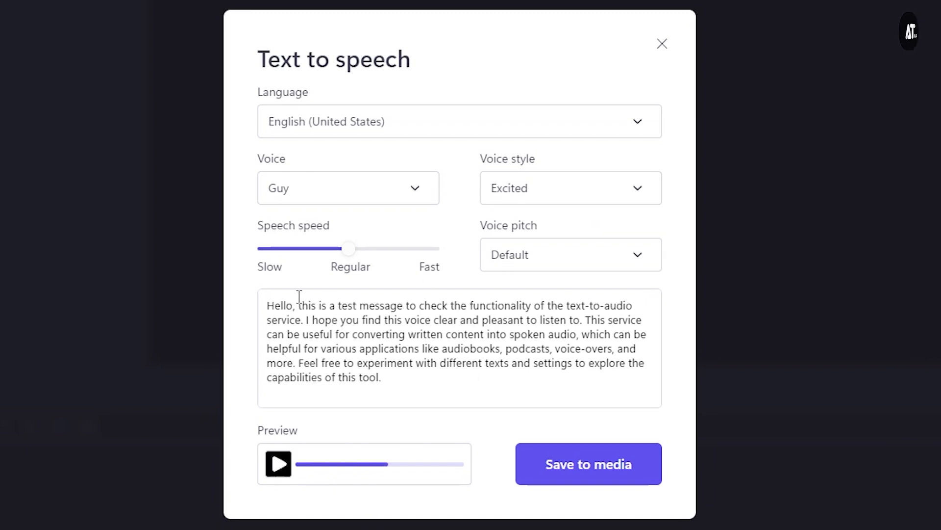
# - Look over the narration text by selecting and deselecting the whole paragraph
pyautogui.moveTo(265, 307); pyautogui.dragTo(401, 393)
pyautogui.click(330, 349)
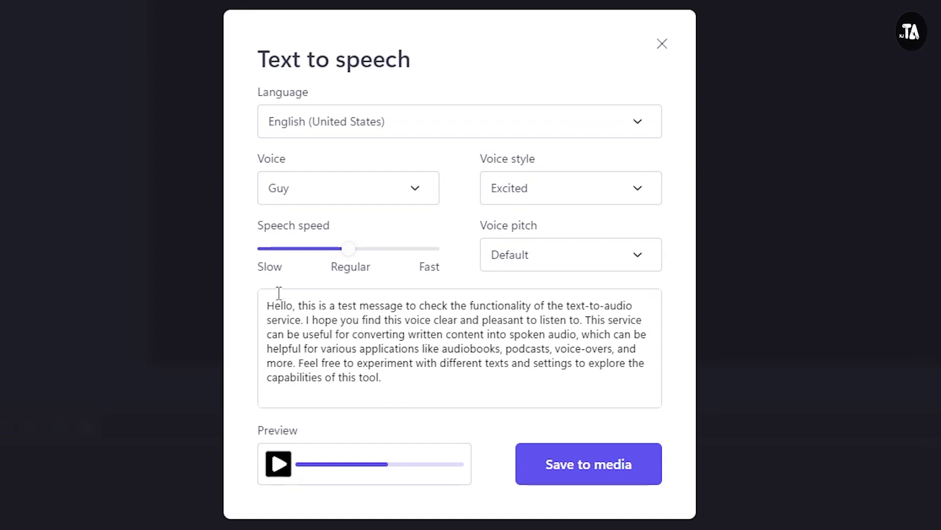
pyautogui.moveTo(267, 305); pyautogui.dragTo(453, 380)
pyautogui.click(355, 361)
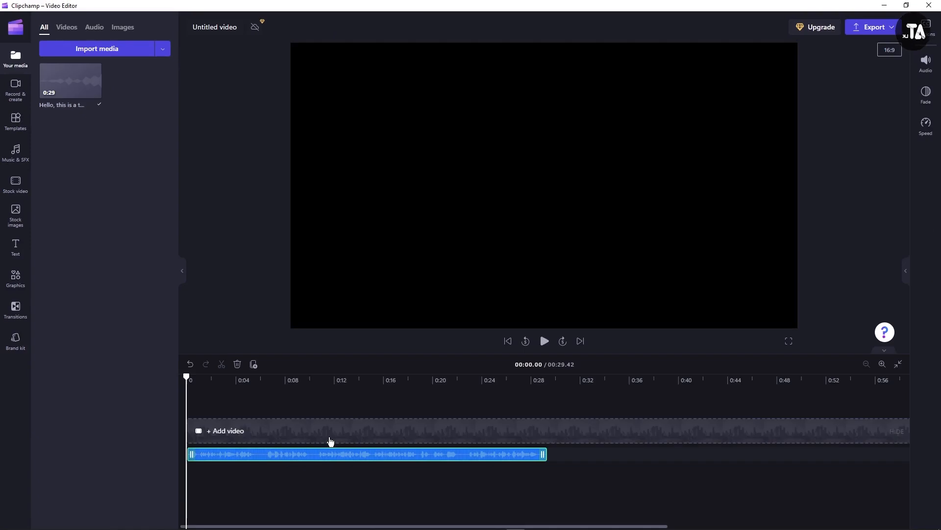
# - Scrub the playhead along the 29-second Guy clip on the timeline to review it
pyautogui.moveTo(186, 378)
pyautogui.mouseDown()
pyautogui.moveTo(483, 403)
pyautogui.moveTo(188, 412)
pyautogui.moveTo(505, 412)
pyautogui.moveTo(369, 488)
pyautogui.moveTo(309, 487)
pyautogui.moveTo(315, 500)
pyautogui.moveTo(326, 496)
pyautogui.moveTo(145, 489)
pyautogui.moveTo(485, 488)
pyautogui.moveTo(228, 487)
pyautogui.mouseUp()
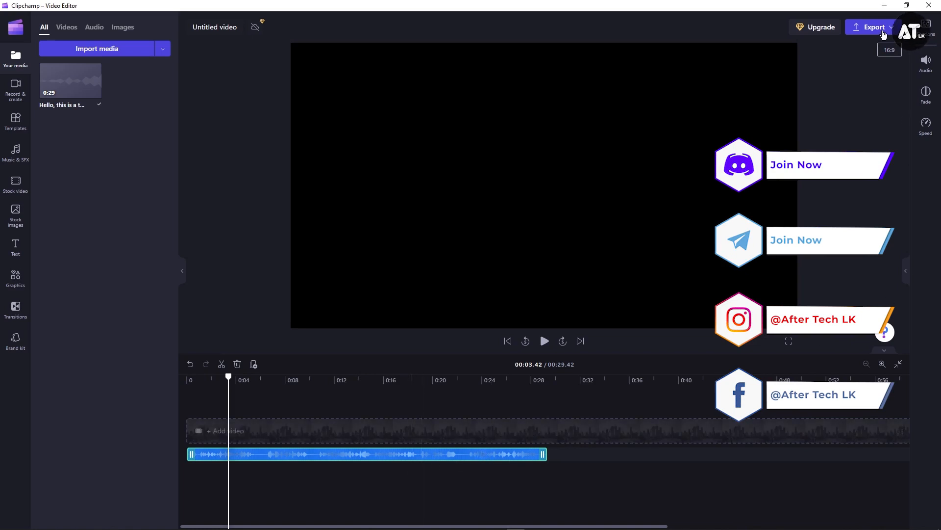
pyautogui.click(876, 27)
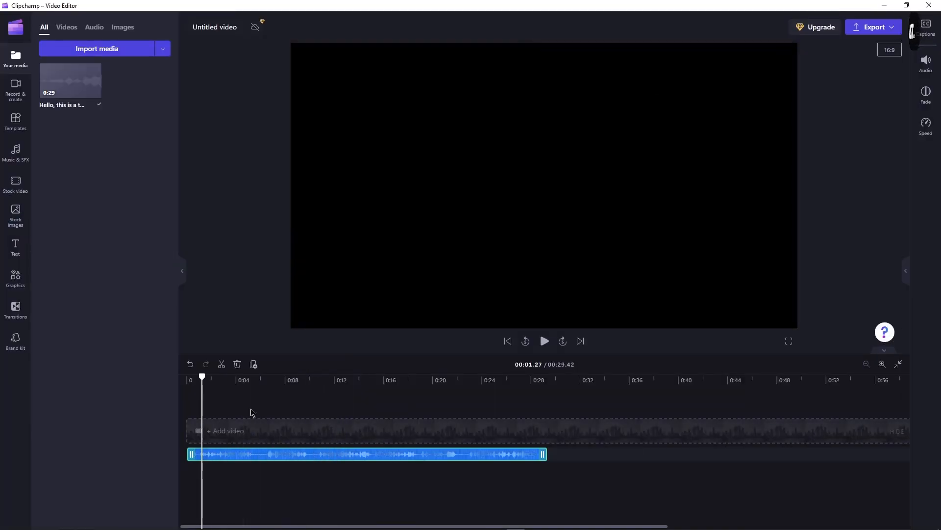
pyautogui.click(228, 431)
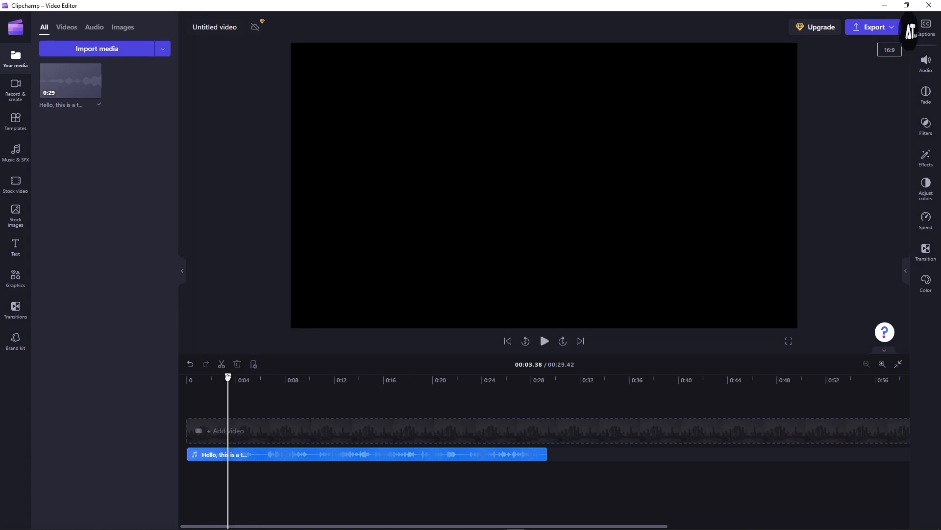
pyautogui.moveTo(227, 377); pyautogui.dragTo(314, 503)
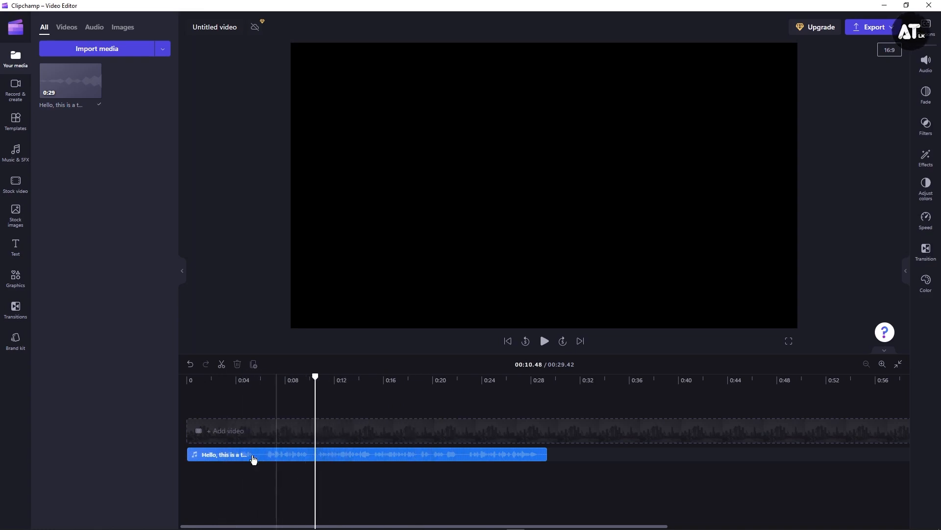
pyautogui.click(253, 460)
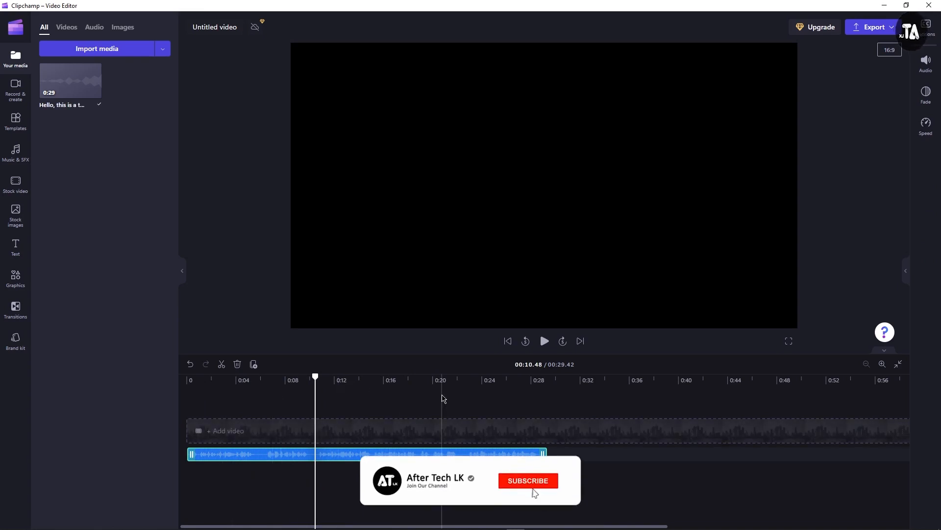